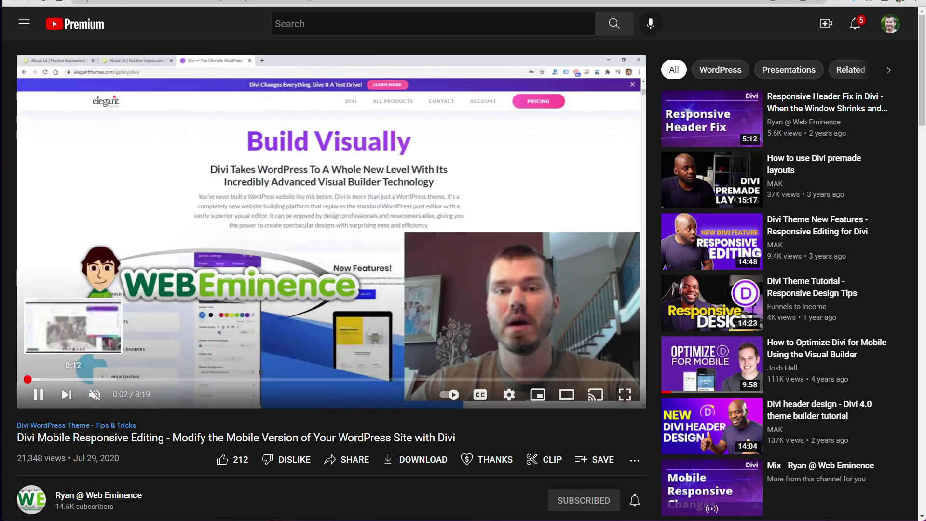
# Skip the Divi mobile editing video to about 5:12 and scroll through its description and comments
pyautogui.click(409, 380)
pyautogui.scroll(-7, 193, 336)
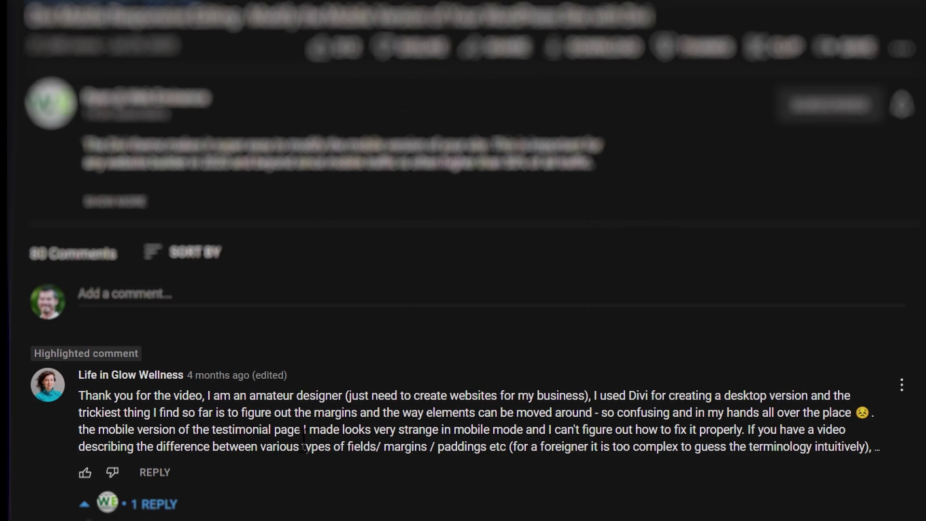
pyautogui.scroll(3, 304, 440)
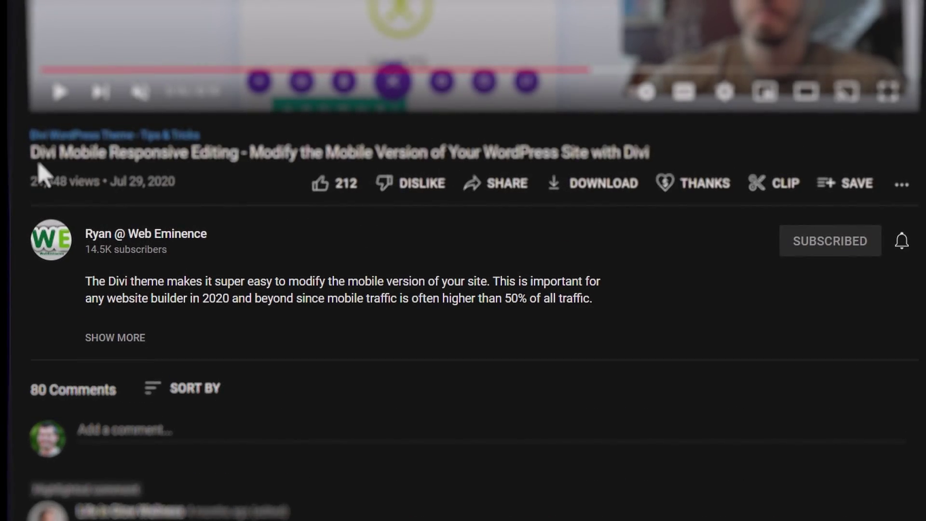
pyautogui.moveTo(32, 153); pyautogui.dragTo(217, 167)
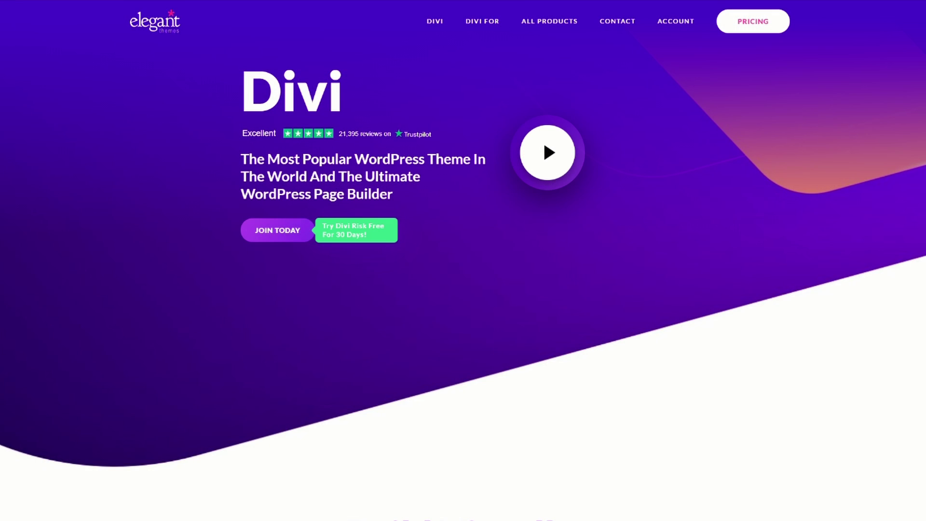
pyautogui.scroll(-6, 463, 260)
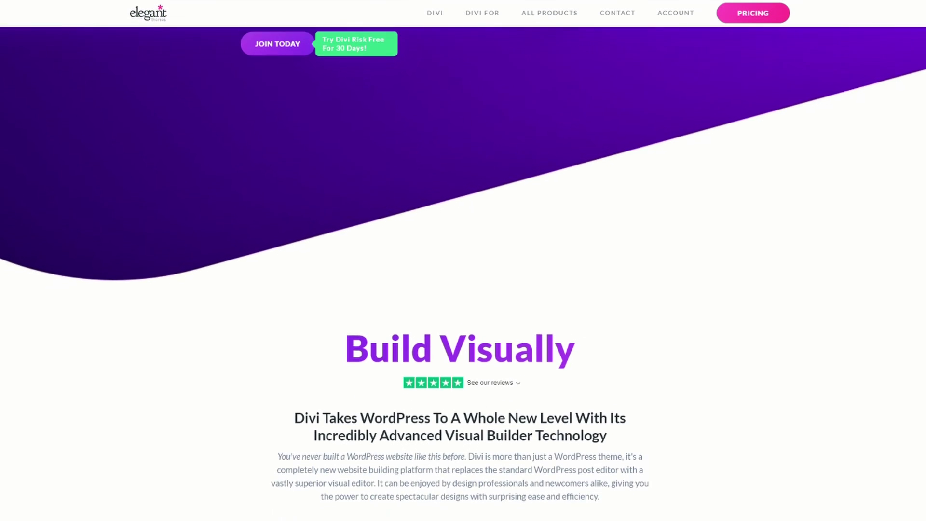
# Try spacing values on the bordered About text, ending with 38px margin and 26px padding
pyautogui.scroll(-8, 463, 260)
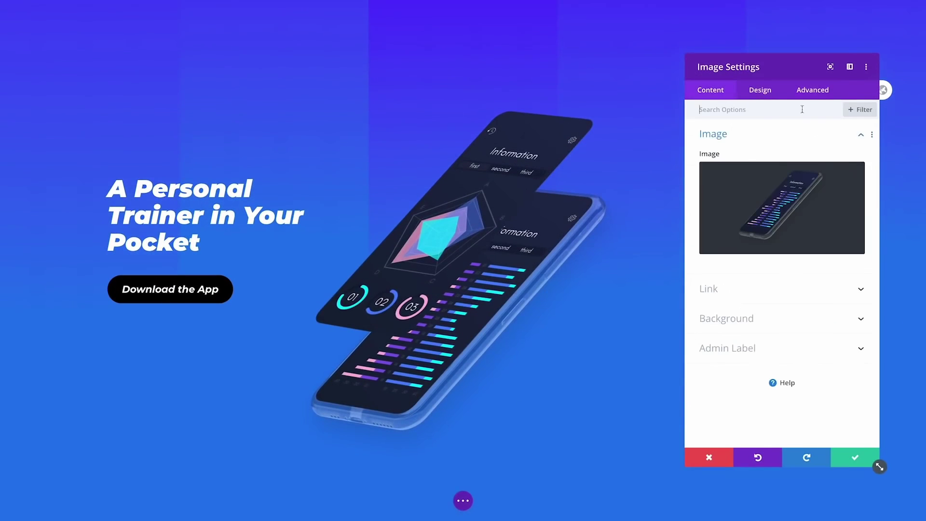
pyautogui.click(819, 97)
pyautogui.click(761, 313)
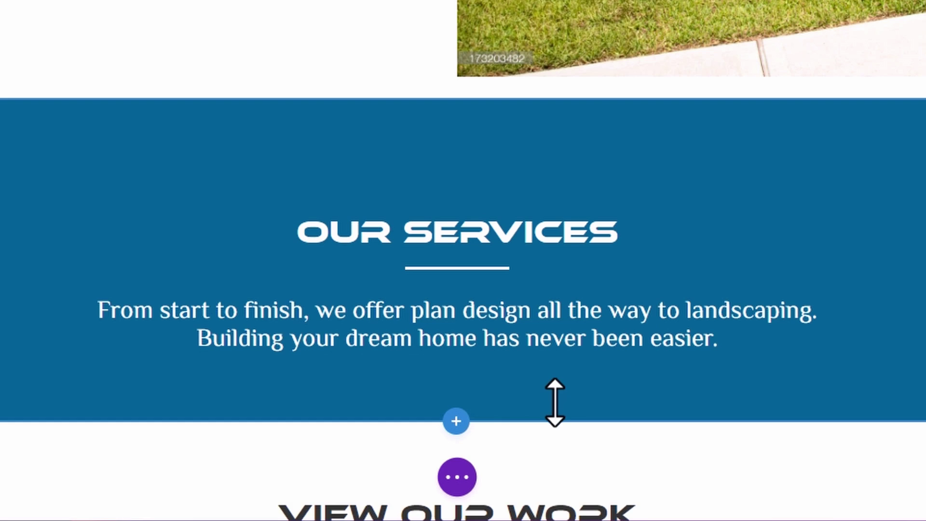
pyautogui.moveTo(554, 404)
pyautogui.mouseDown()
pyautogui.moveTo(554, 423)
pyautogui.moveTo(555, 408)
pyautogui.mouseUp()
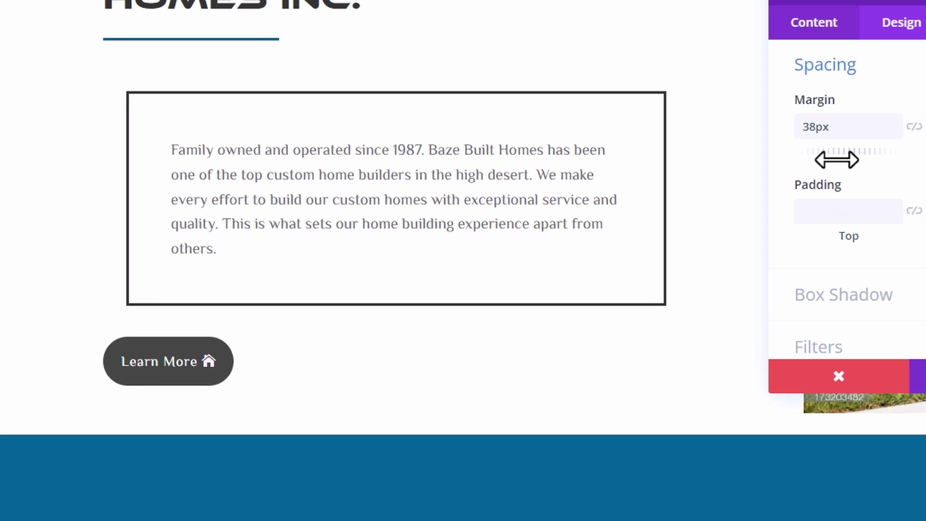
pyautogui.moveTo(836, 160)
pyautogui.mouseDown()
pyautogui.moveTo(882, 159)
pyautogui.moveTo(836, 159)
pyautogui.mouseUp()
pyautogui.moveTo(868, 235)
pyautogui.mouseDown()
pyautogui.moveTo(903, 231)
pyautogui.moveTo(826, 234)
pyautogui.moveTo(885, 233)
pyautogui.mouseUp()
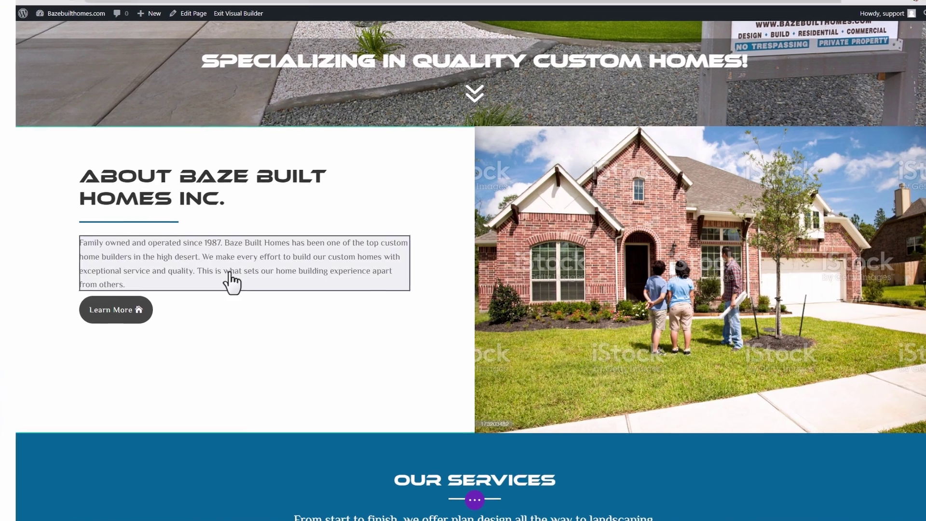
# Open the About paragraph's Text Settings, expand Design > Spacing, and show the Margin help text
pyautogui.moveTo(215, 281)
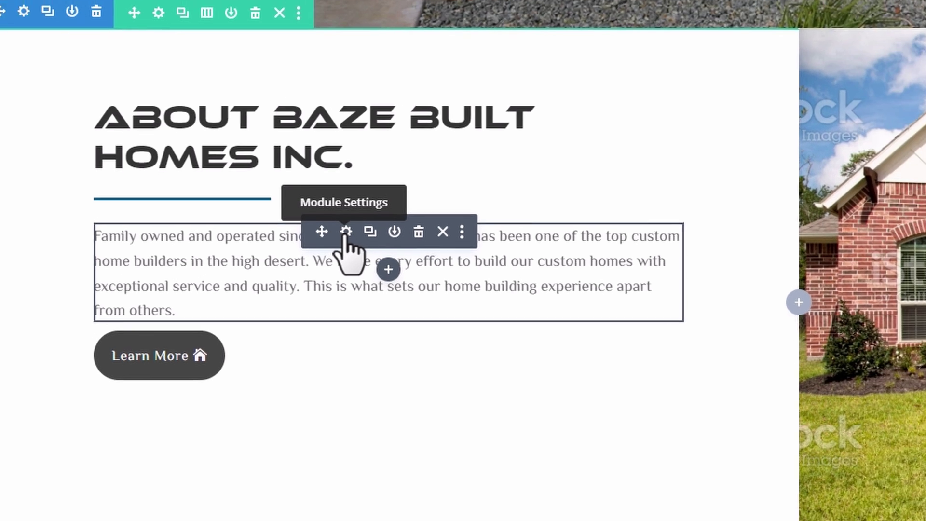
pyautogui.click(379, 223)
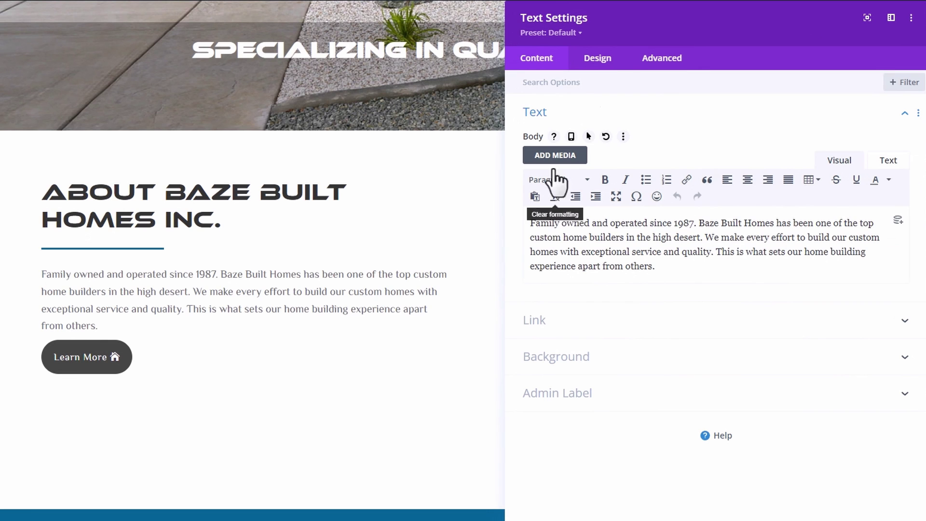
pyautogui.click(592, 62)
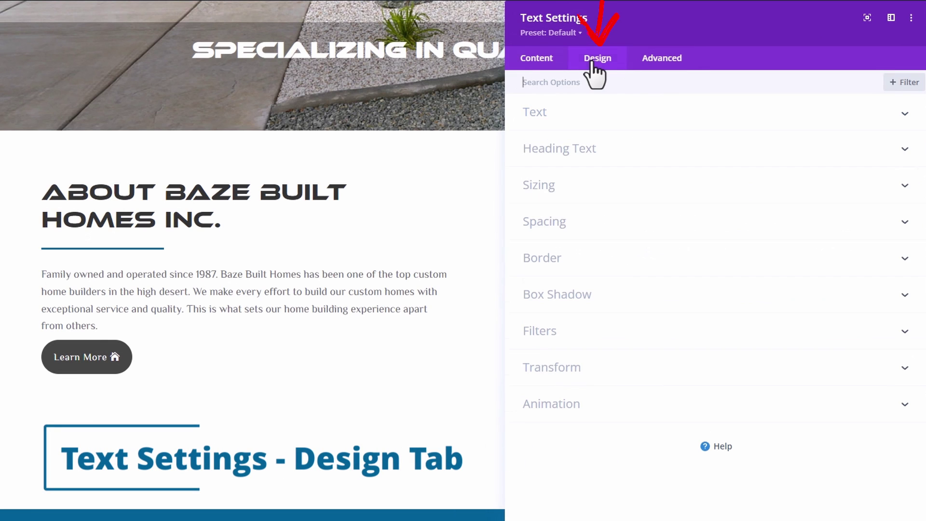
pyautogui.click(606, 230)
pyautogui.scroll(-1, 555, 232)
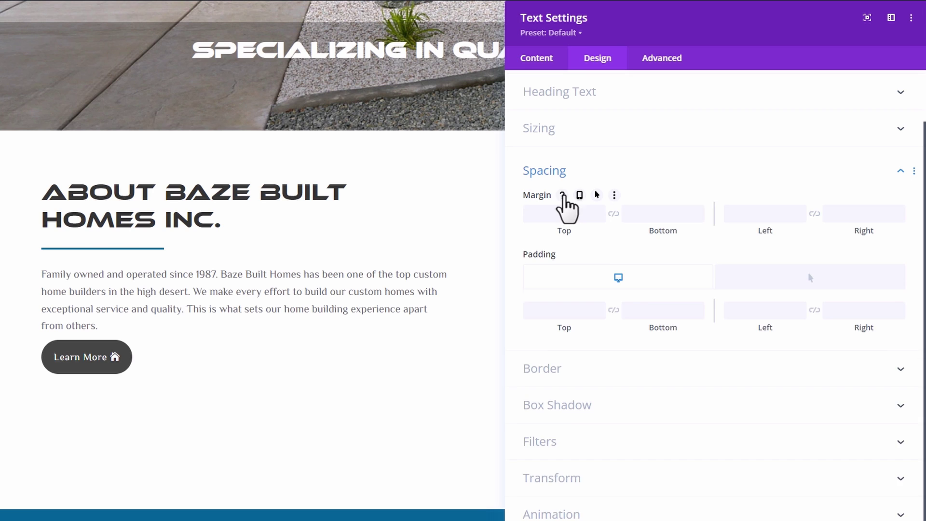
pyautogui.click(563, 194)
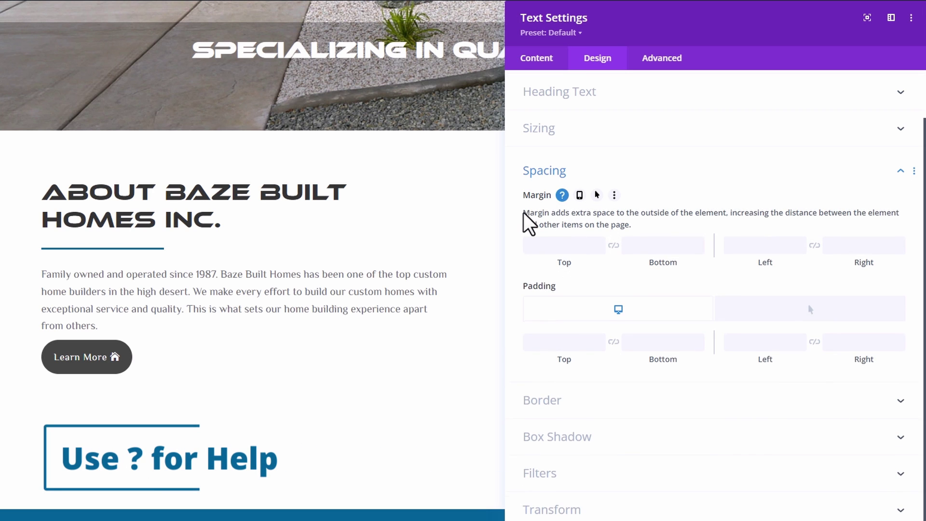
# Review the margin and padding explanations, trying 66px margin and 18px left padding
pyautogui.moveTo(524, 213); pyautogui.dragTo(728, 225)
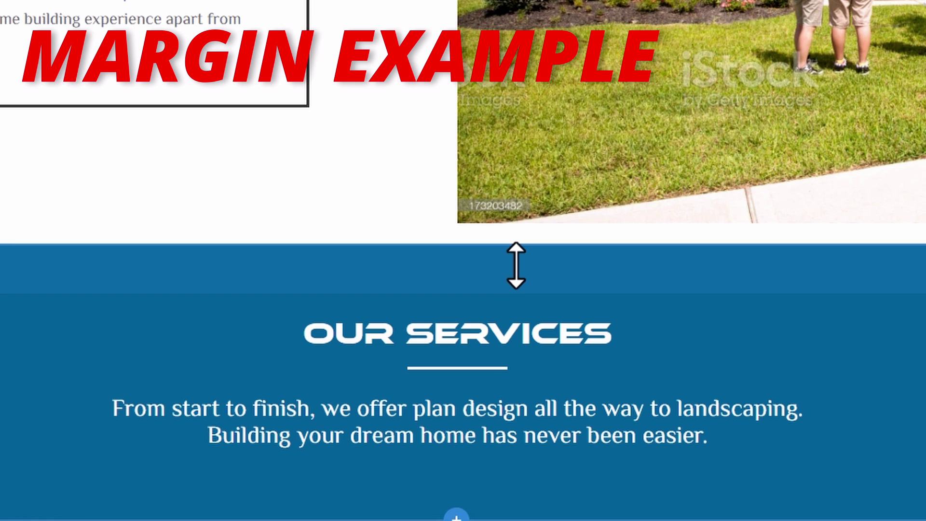
pyautogui.moveTo(515, 264); pyautogui.dragTo(478, 285)
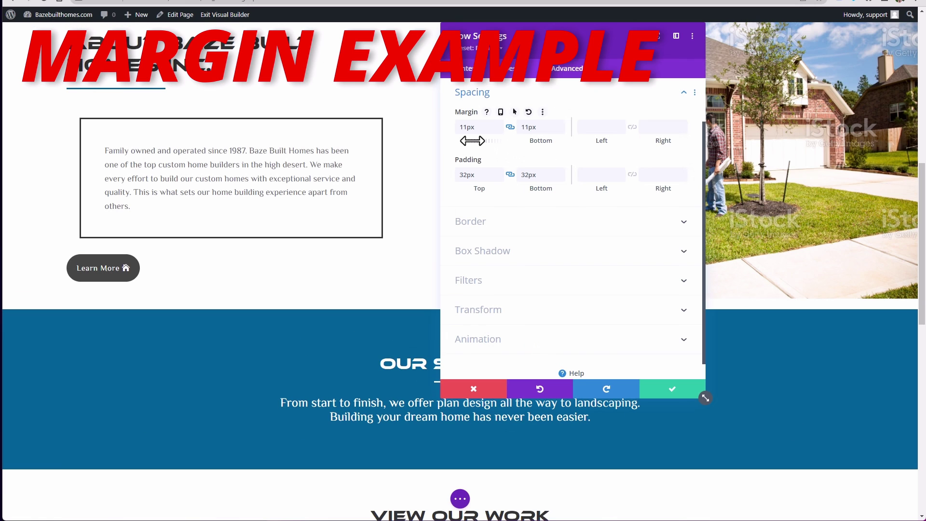
pyautogui.moveTo(472, 139)
pyautogui.mouseDown()
pyautogui.moveTo(521, 140)
pyautogui.moveTo(483, 141)
pyautogui.mouseUp()
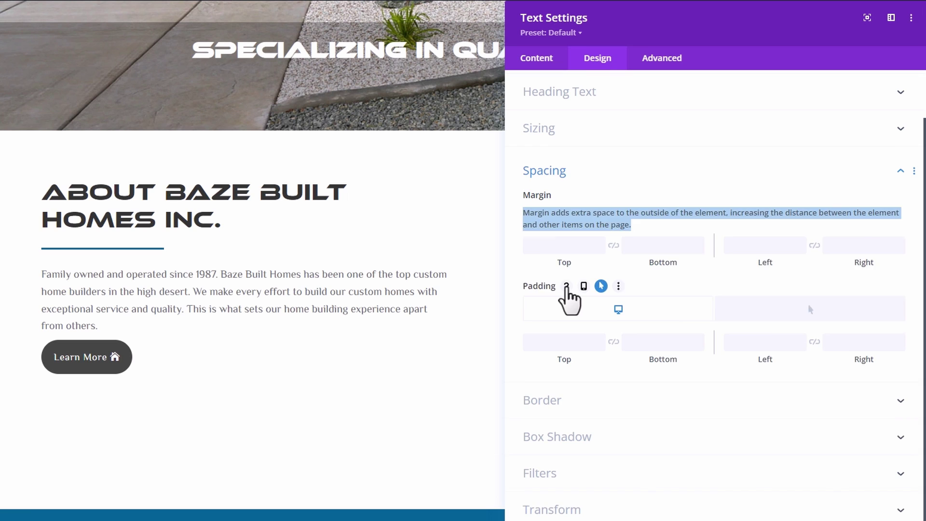
pyautogui.click(566, 285)
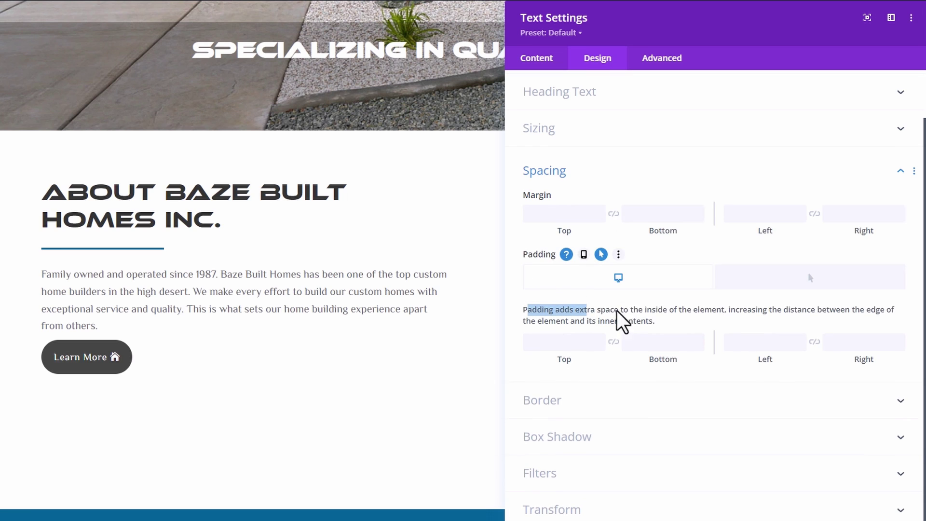
pyautogui.moveTo(617, 311); pyautogui.dragTo(785, 311)
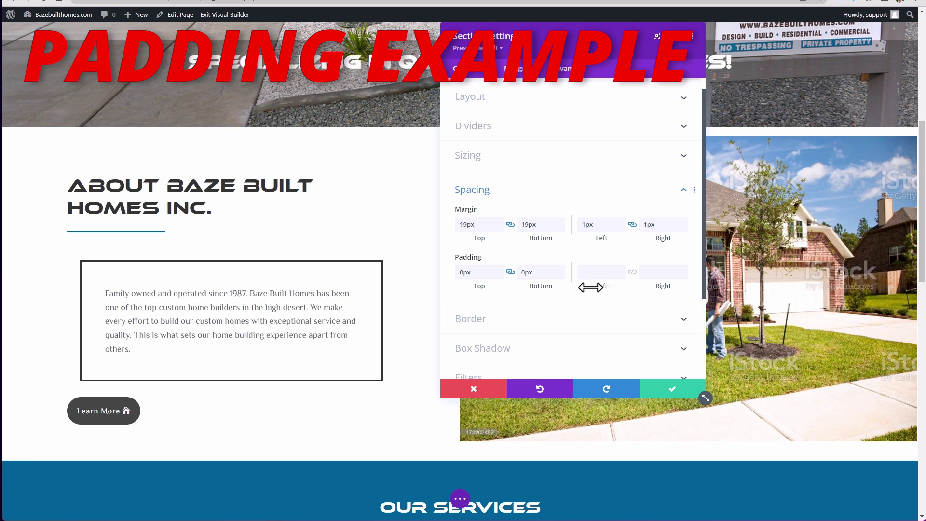
pyautogui.moveTo(589, 287)
pyautogui.mouseDown()
pyautogui.moveTo(623, 288)
pyautogui.moveTo(582, 289)
pyautogui.mouseUp()
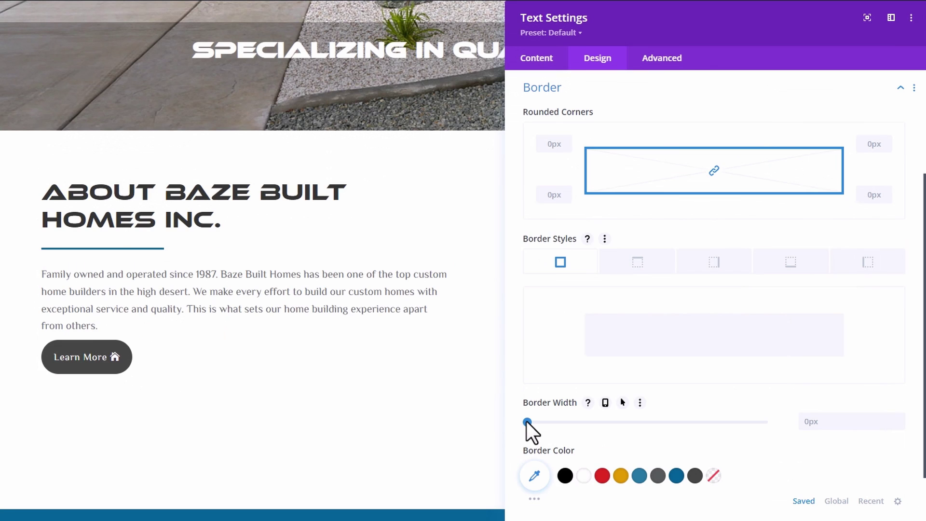
# Give the About paragraph a 3px black border and bring back its Spacing options
pyautogui.moveTo(527, 422); pyautogui.dragTo(542, 423)
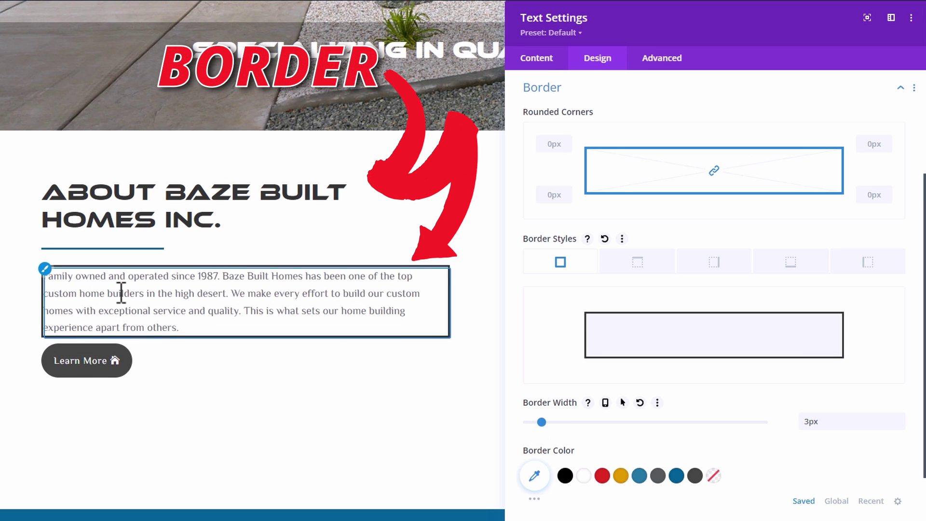
pyautogui.scroll(4, 644, 239)
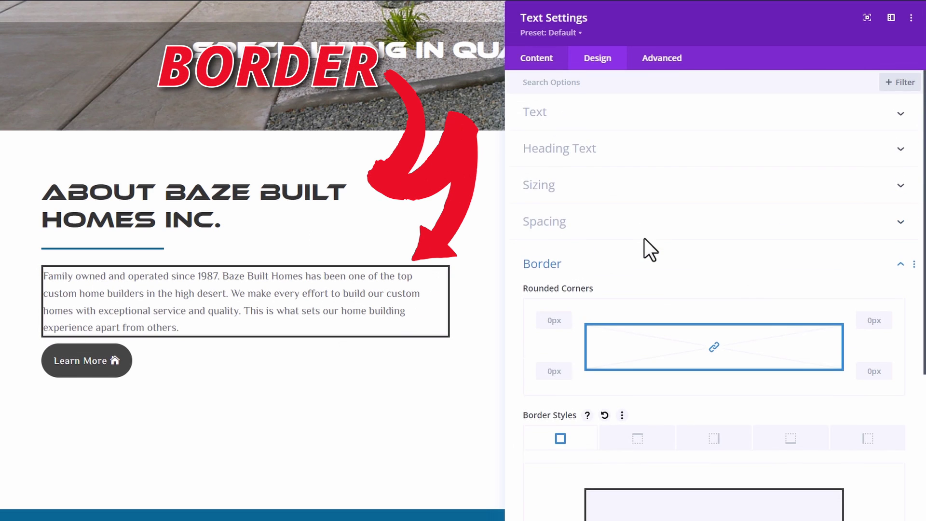
pyautogui.click(581, 229)
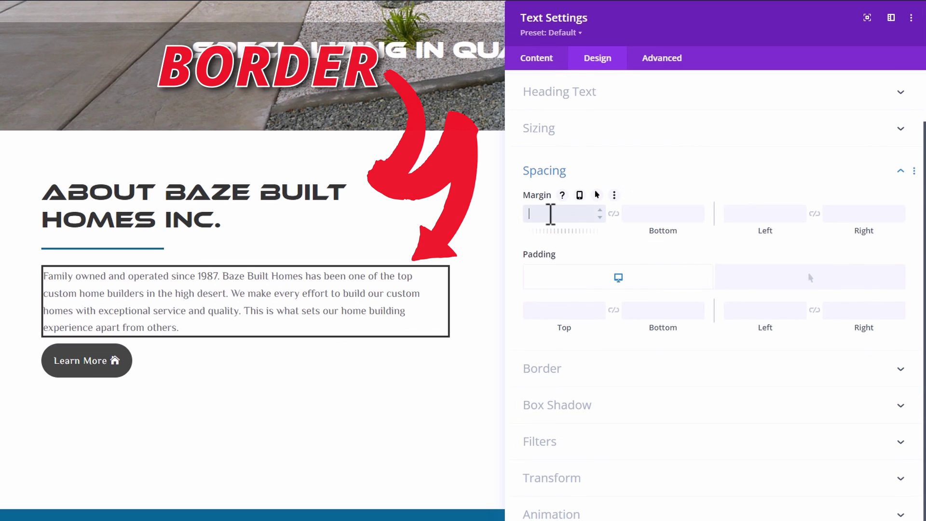
# Link the top and bottom margins at 10px, and set 18px left and 27px right margins
pyautogui.click(551, 214)
pyautogui.write('10px')
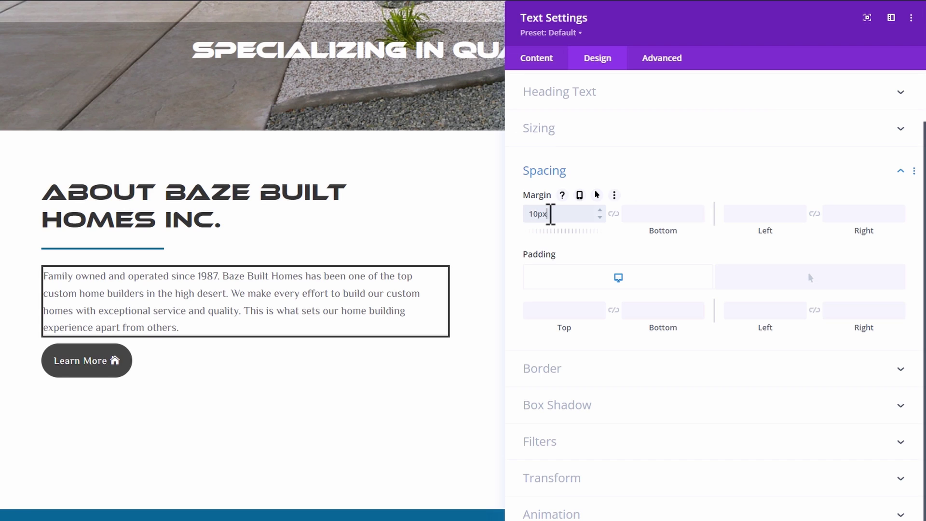
pyautogui.write('px')
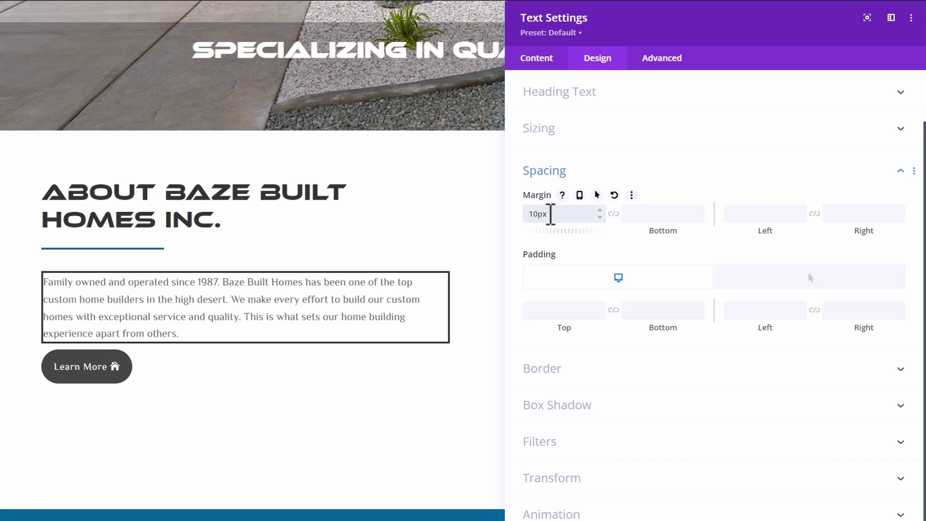
pyautogui.write('10px')
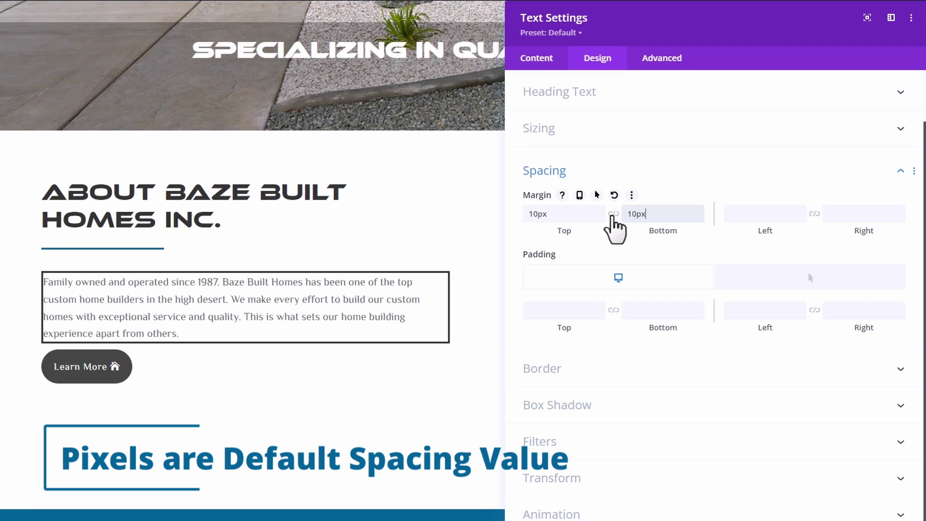
pyautogui.click(542, 217)
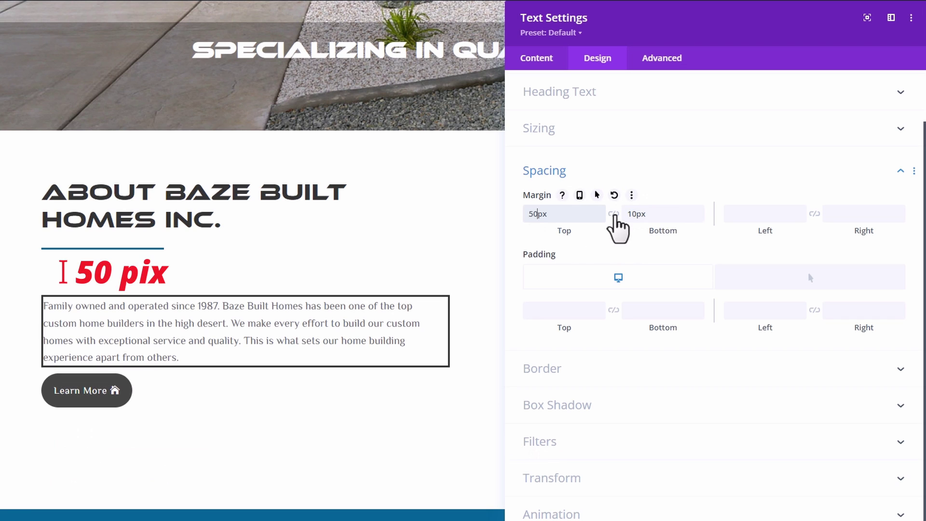
pyautogui.click(614, 215)
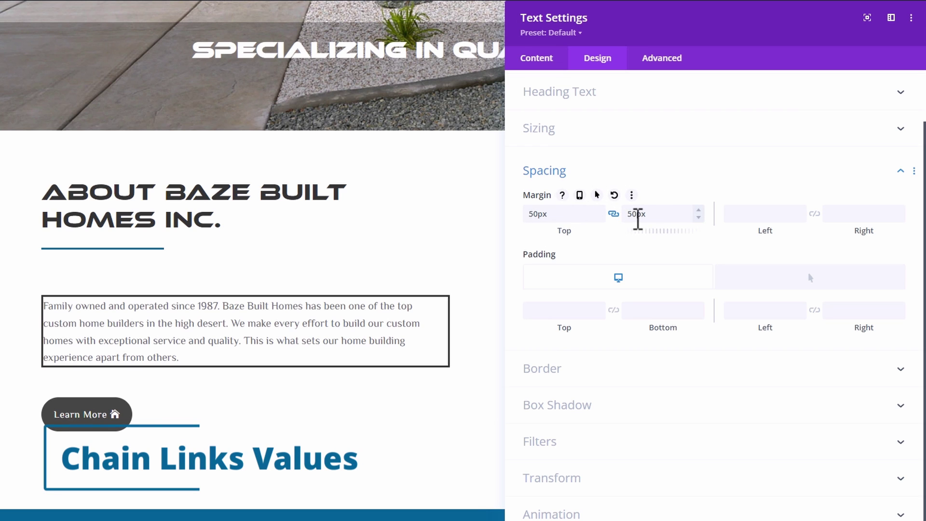
pyautogui.moveTo(633, 216); pyautogui.dragTo(654, 269)
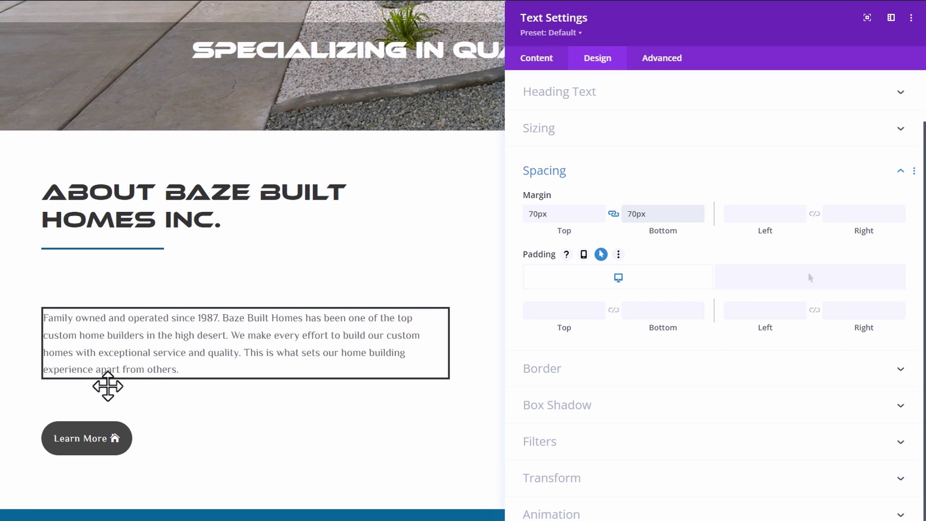
pyautogui.moveTo(548, 231); pyautogui.dragTo(583, 231)
pyautogui.moveTo(588, 232); pyautogui.dragTo(548, 230)
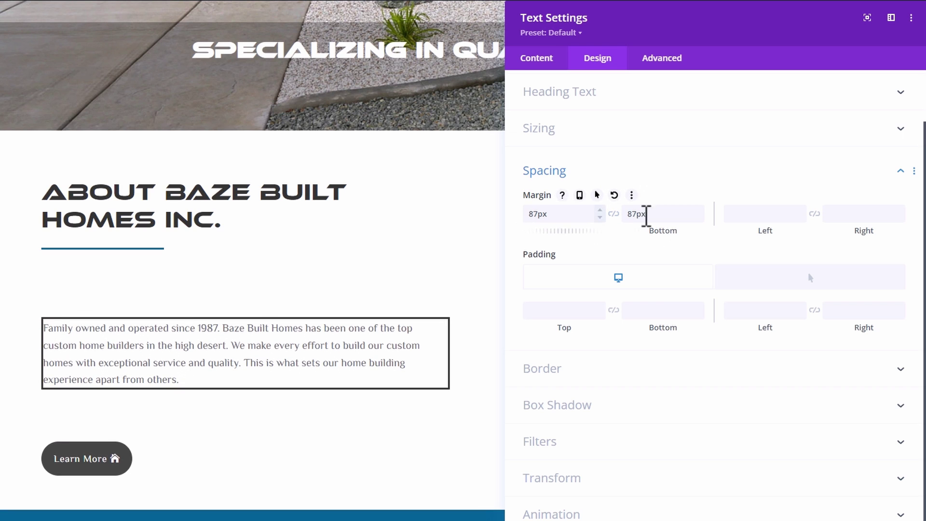
pyautogui.moveTo(651, 232)
pyautogui.mouseDown()
pyautogui.moveTo(688, 232)
pyautogui.moveTo(633, 233)
pyautogui.moveTo(694, 234)
pyautogui.moveTo(648, 236)
pyautogui.mouseUp()
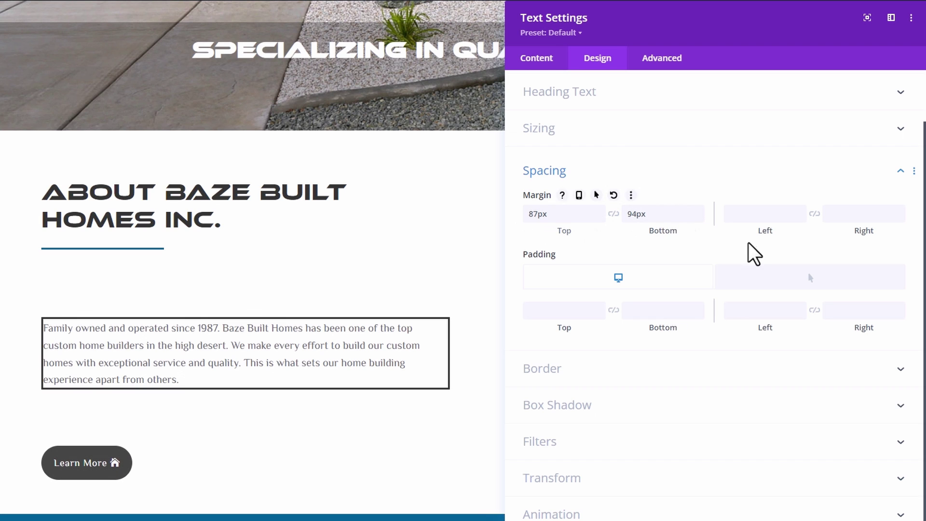
pyautogui.moveTo(750, 232); pyautogui.dragTo(907, 233)
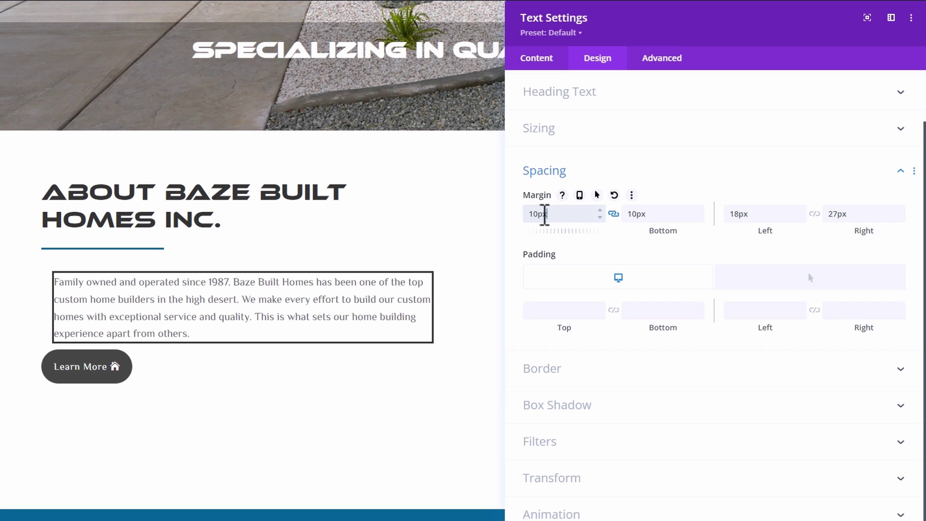
# Restore the top margin to 10px, link left and right margins at 27px, and close Text Settings
pyautogui.write('vw')
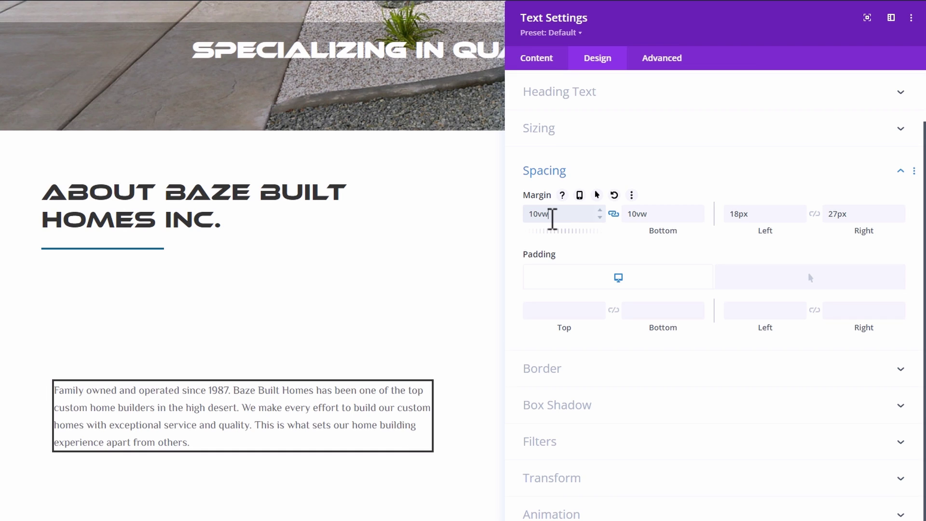
pyautogui.hotkey('ctrl', 'z')
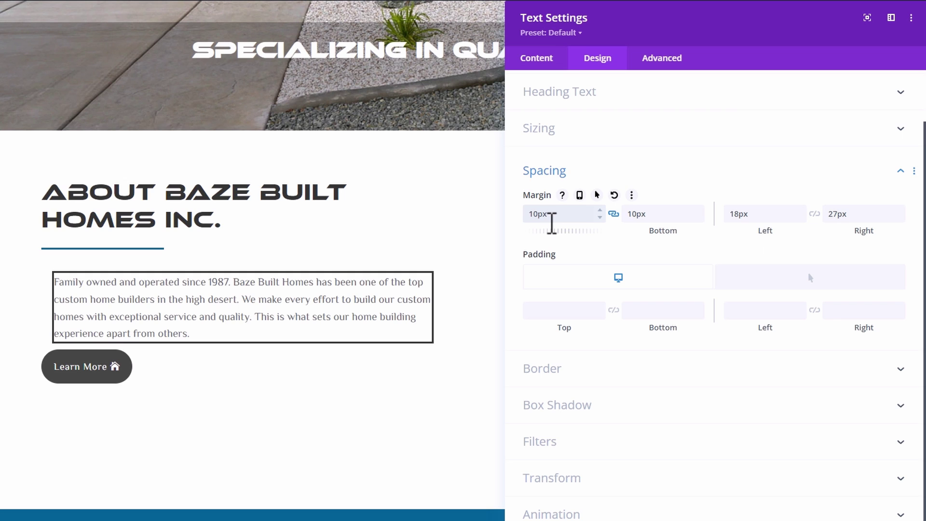
pyautogui.click(814, 213)
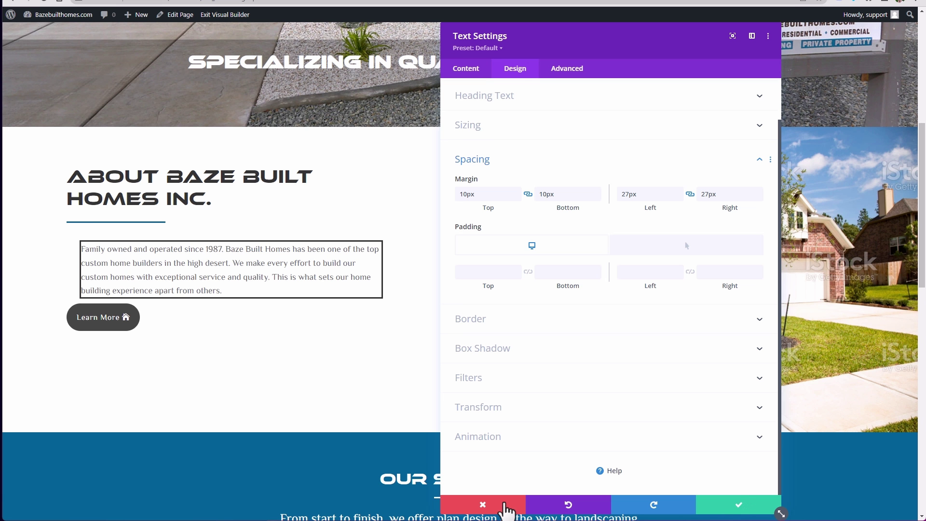
pyautogui.click(504, 505)
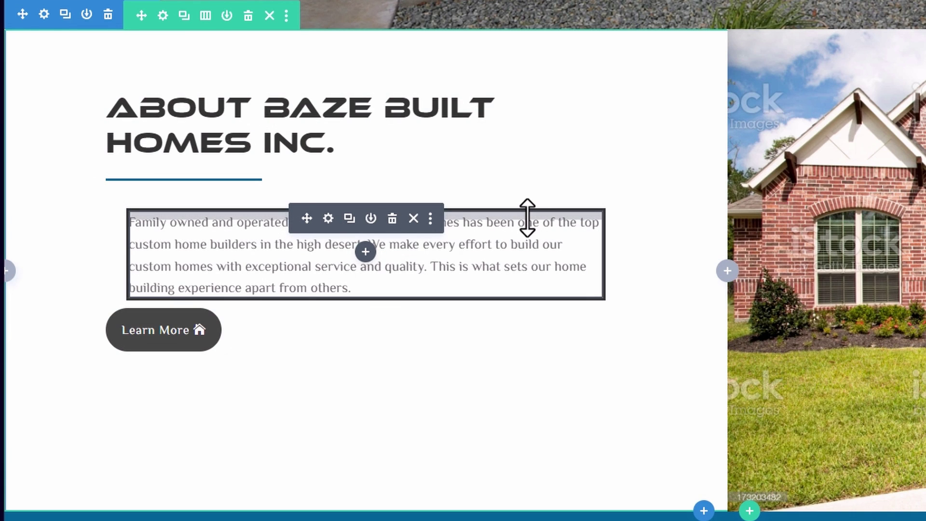
# Use the on-canvas handles to add 42px top padding and link top and bottom margins at 33px
pyautogui.moveTo(528, 217); pyautogui.dragTo(466, 240)
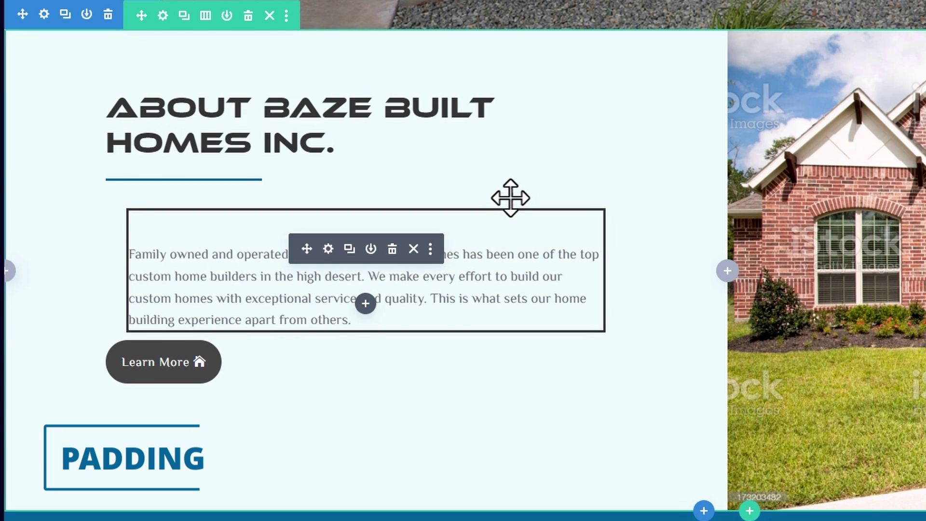
pyautogui.moveTo(510, 206); pyautogui.dragTo(517, 229)
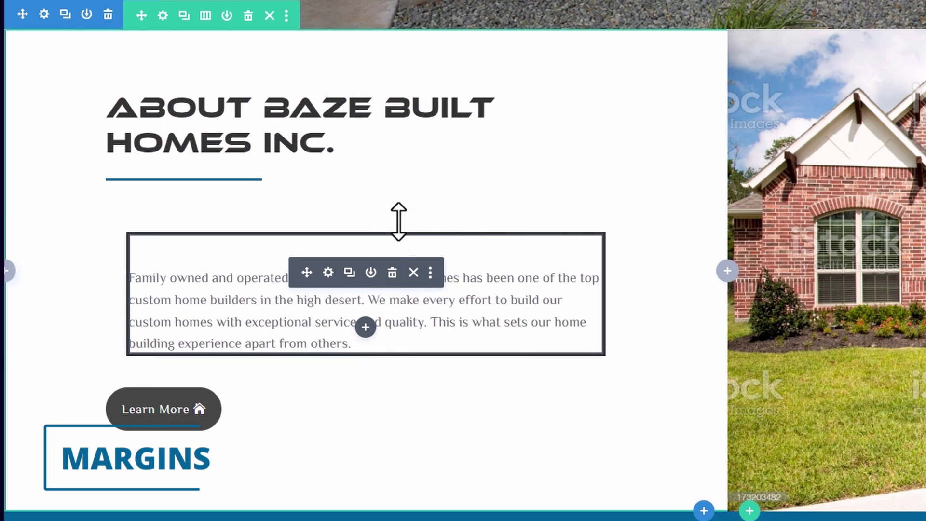
pyautogui.moveTo(408, 225); pyautogui.dragTo(390, 245)
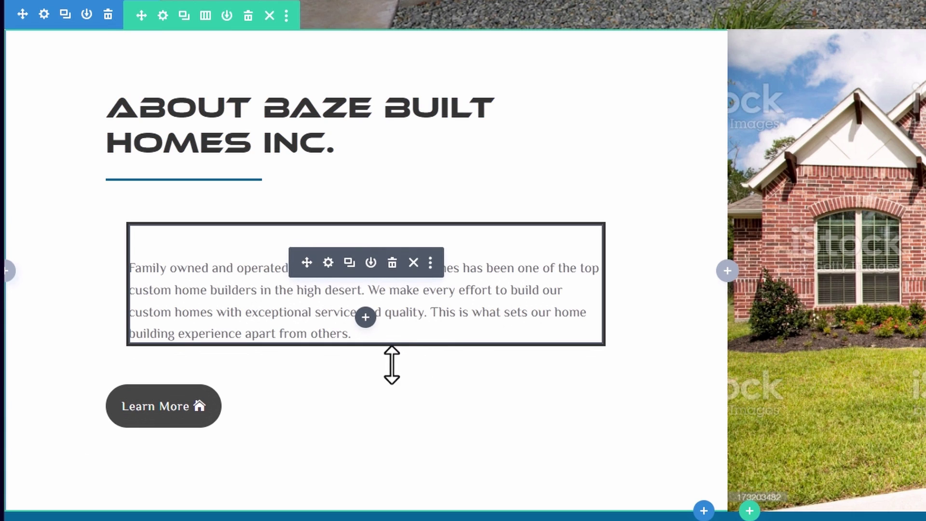
pyautogui.moveTo(399, 358)
pyautogui.mouseDown()
pyautogui.moveTo(408, 345)
pyautogui.moveTo(410, 357)
pyautogui.mouseUp()
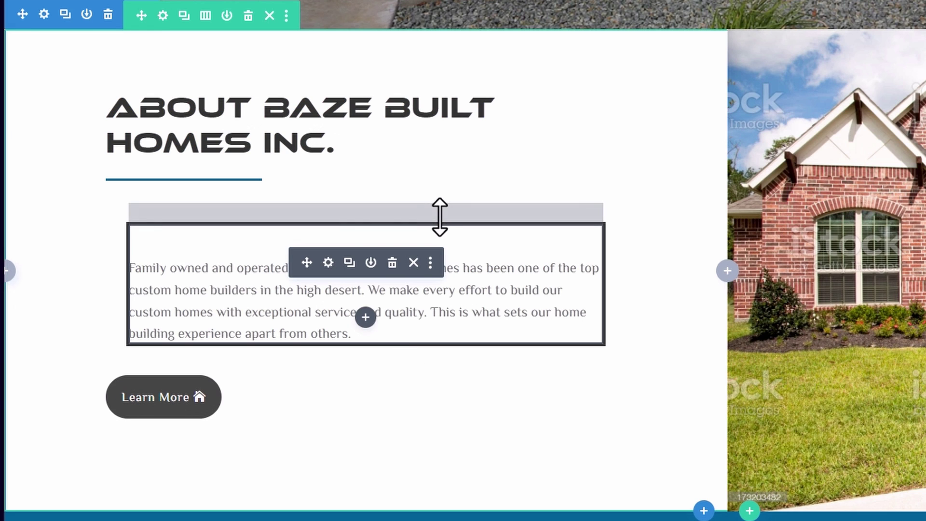
pyautogui.moveTo(438, 215)
pyautogui.mouseDown()
pyautogui.moveTo(439, 232)
pyautogui.moveTo(380, 231)
pyautogui.moveTo(435, 218)
pyautogui.mouseUp()
pyautogui.click(378, 223)
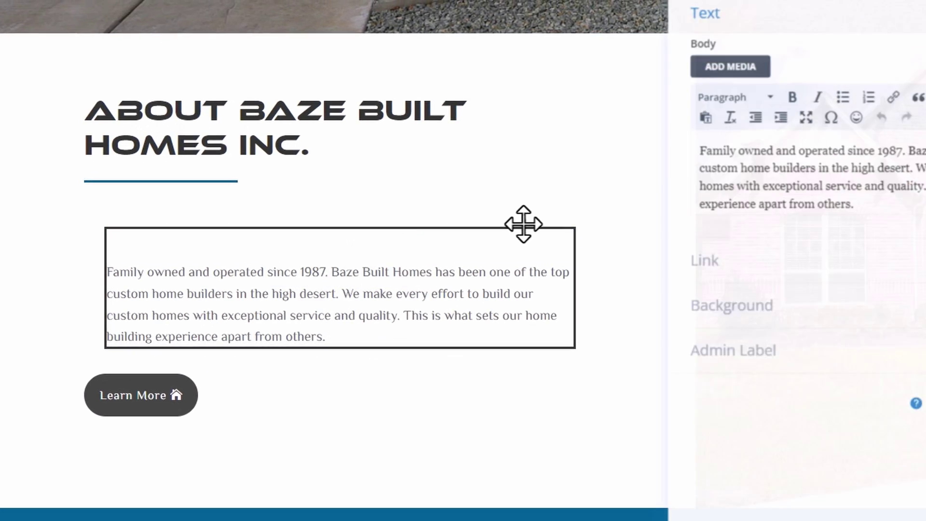
# Pad the text module 50px top/bottom and 23px left/right, and set the row margins to 44px
pyautogui.click(610, 48)
pyautogui.click(586, 196)
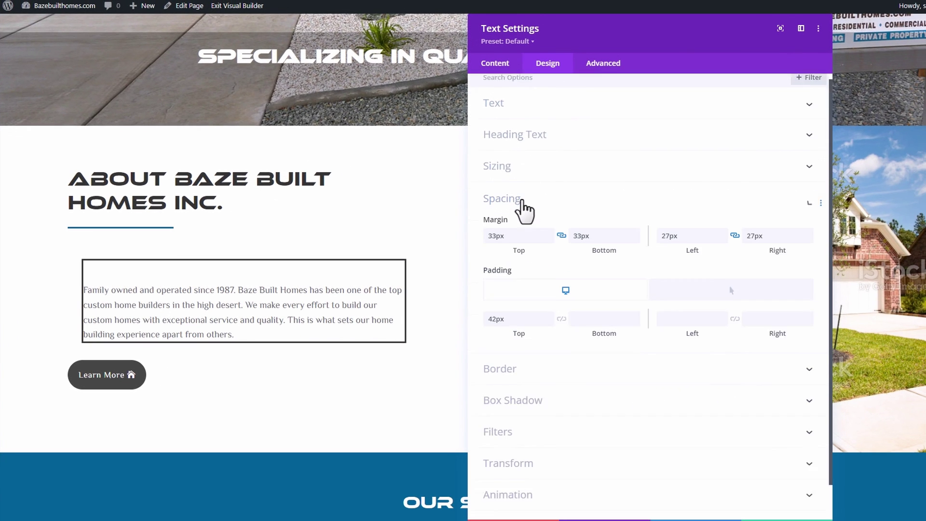
pyautogui.scroll(-1, 565, 205)
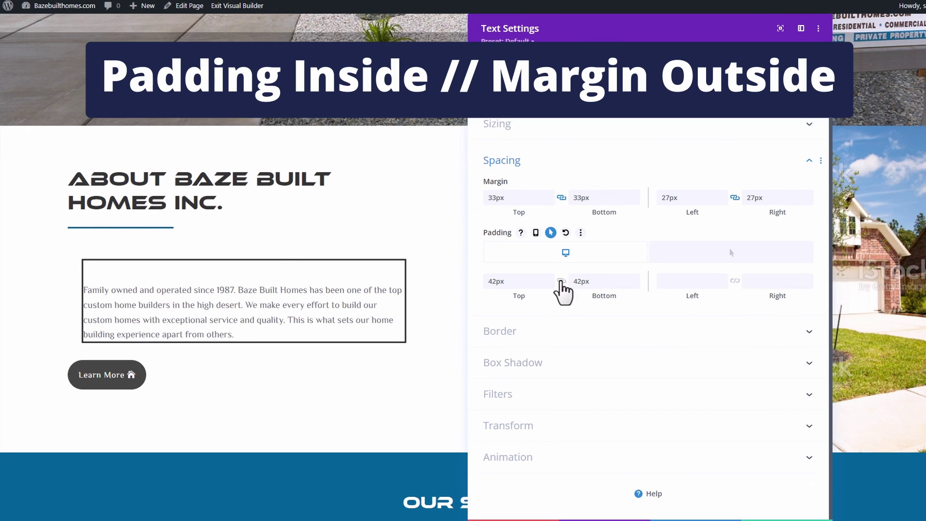
pyautogui.moveTo(520, 296); pyautogui.dragTo(555, 293)
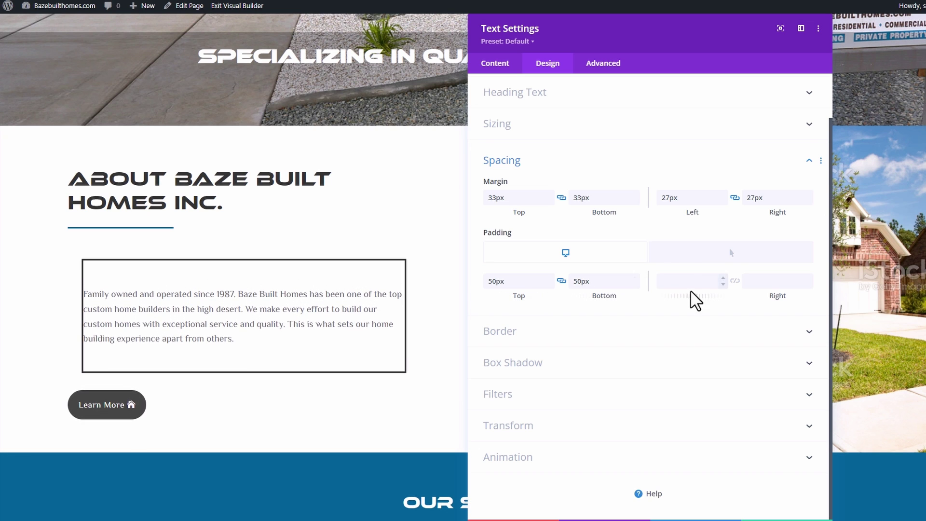
pyautogui.moveTo(692, 300); pyautogui.dragTo(717, 310)
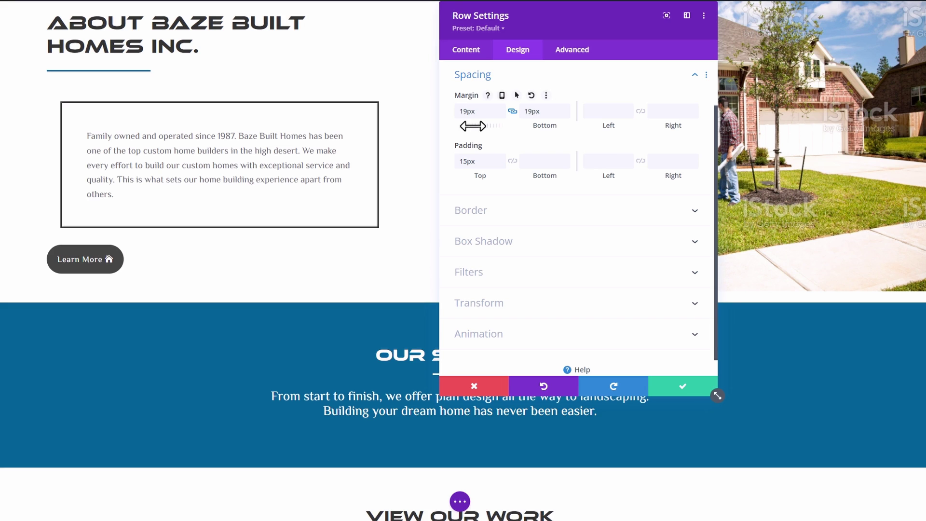
pyautogui.moveTo(471, 126); pyautogui.dragTo(498, 126)
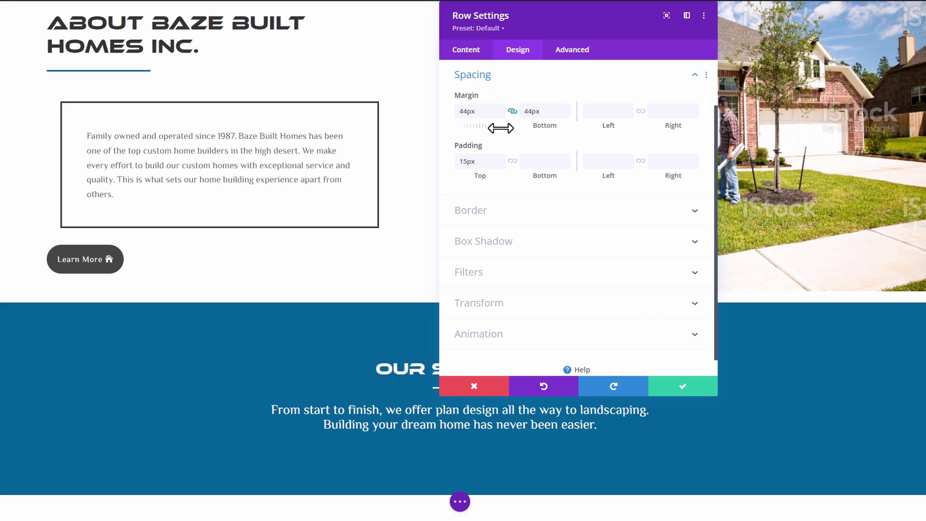
# Drag the row's linked padding to 76px top and bottom
pyautogui.moveTo(483, 177); pyautogui.dragTo(523, 176)
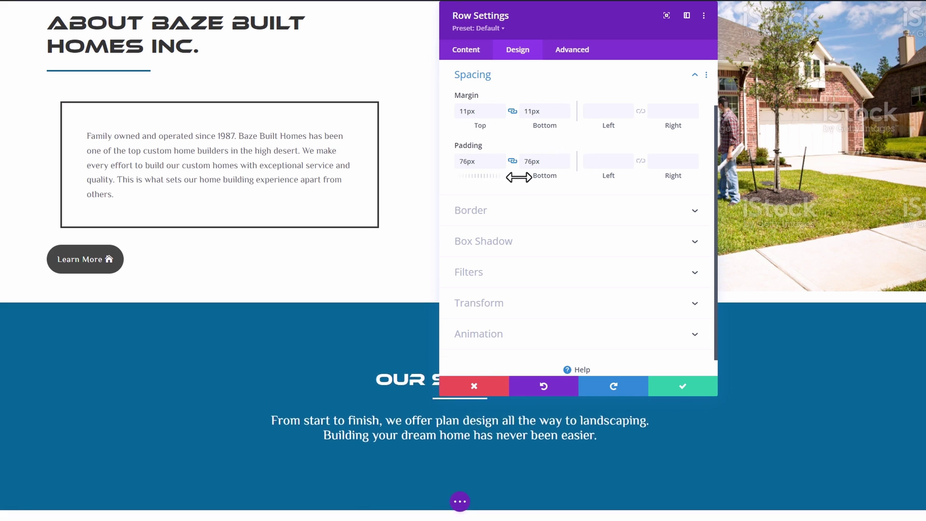